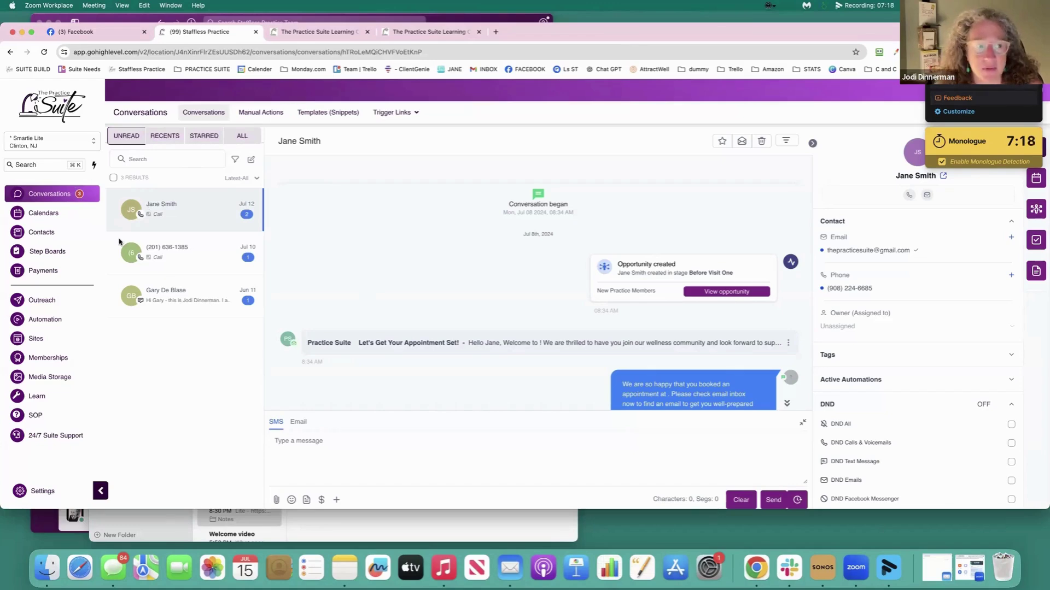
click(171, 292)
click(299, 421)
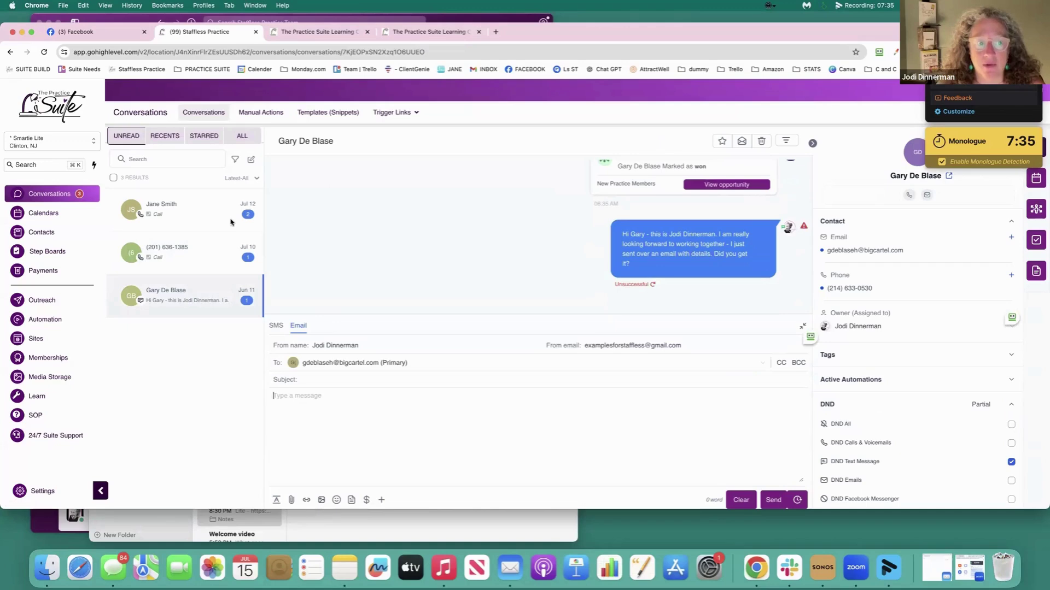
click(184, 217)
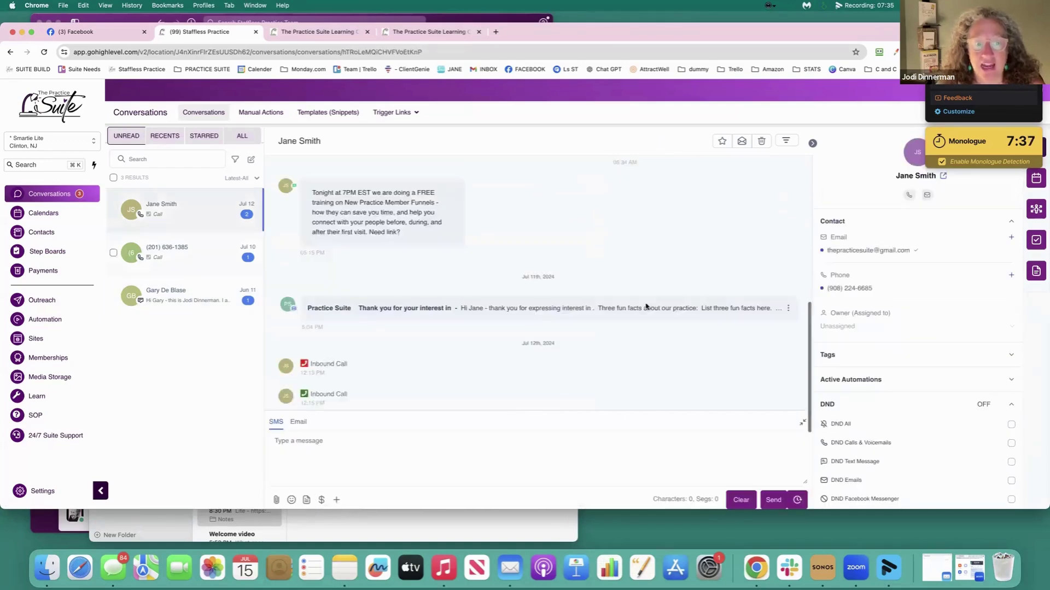
mouse_move(788, 286)
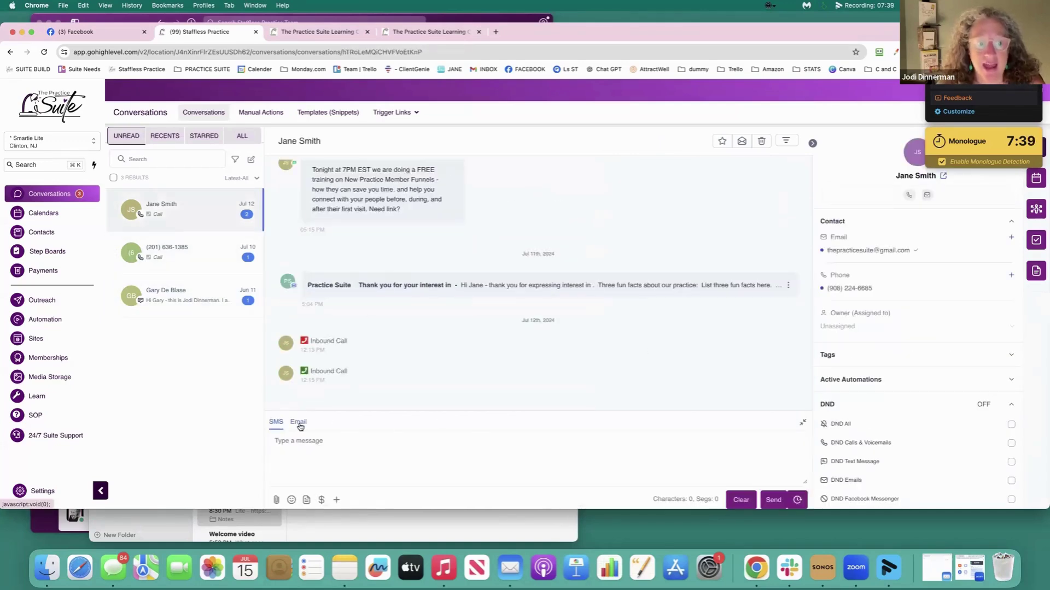
click(298, 422)
click(276, 326)
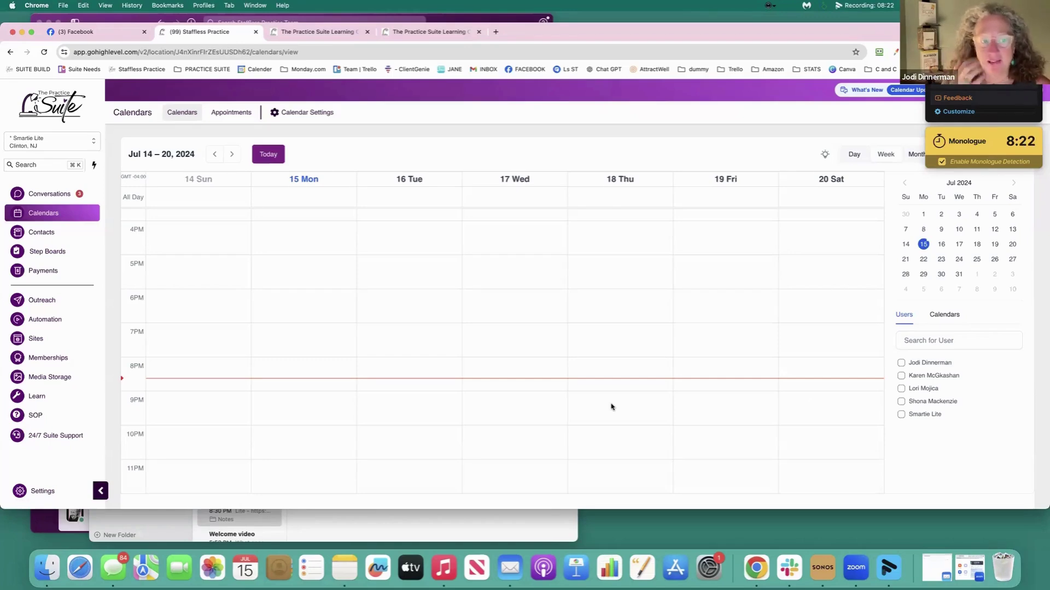
- Look over the 337-record contacts list, then show the Leads Journey board of 302 opportunities
click(49, 232)
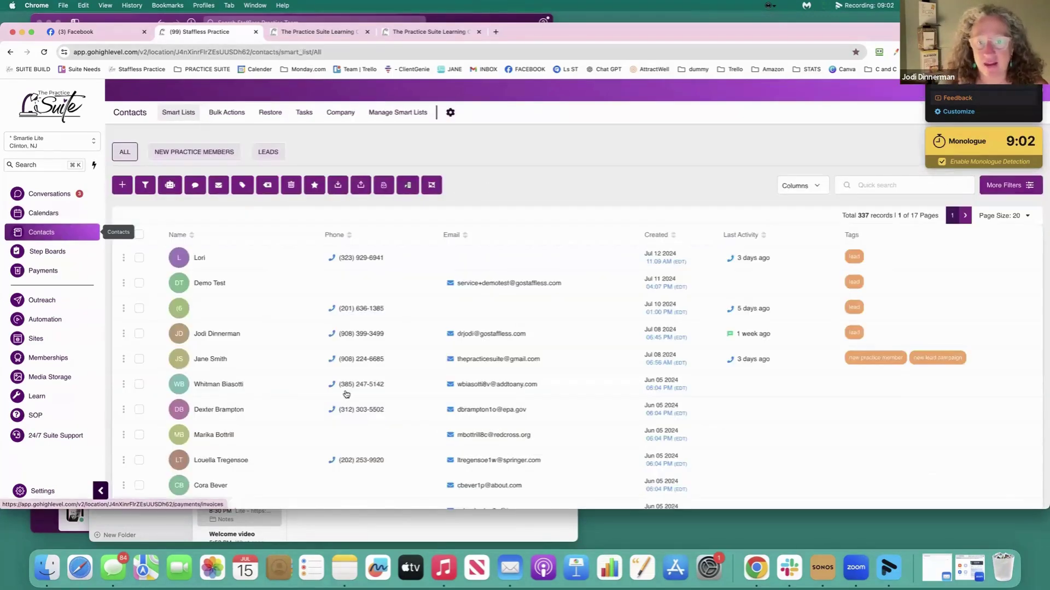
scroll(346, 395, down, 5)
scroll(345, 395, up, 5)
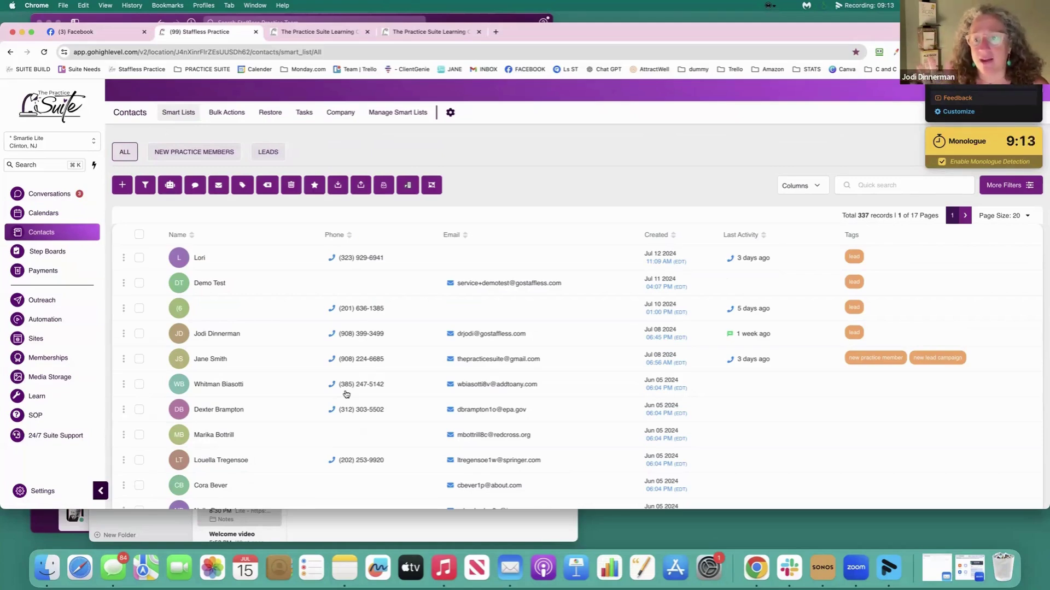
click(55, 255)
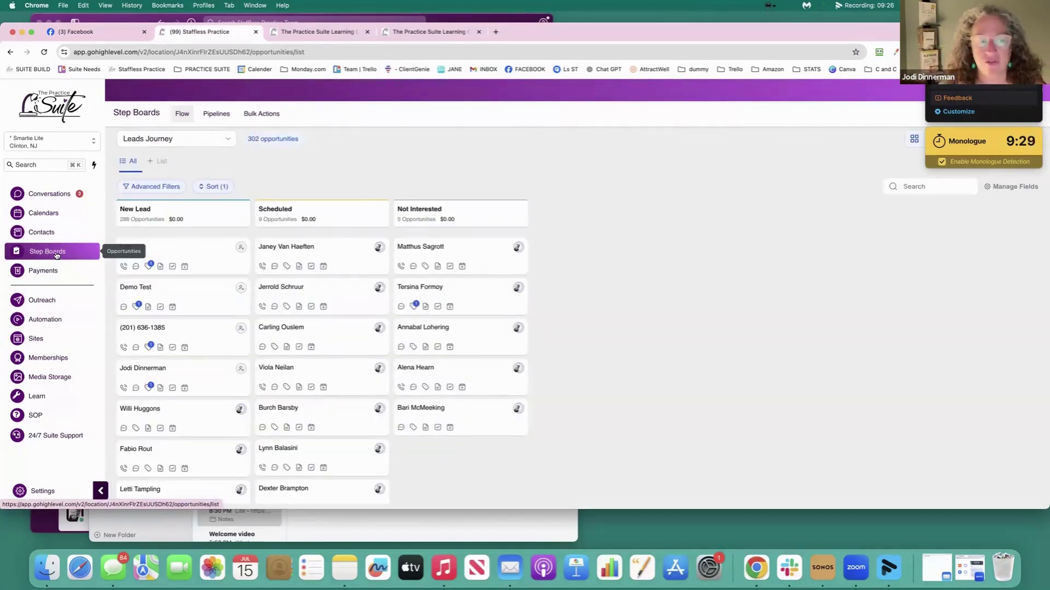
- Move Lori's card from New Lead to the top of Not Interested, then visit the automation workflows
click(41, 232)
drag(185, 253, 215, 329)
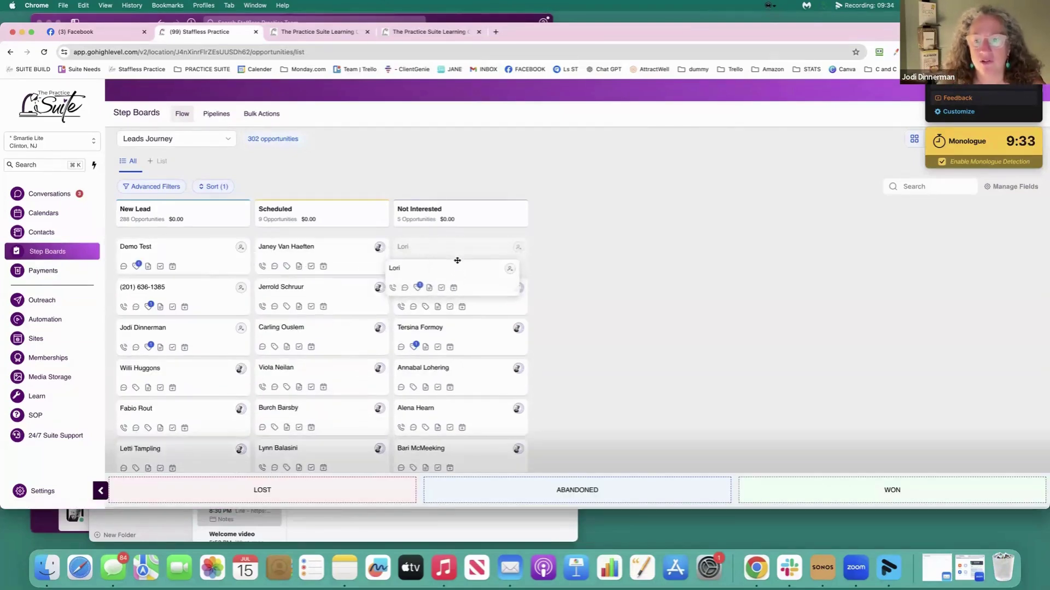
drag(214, 329, 457, 260)
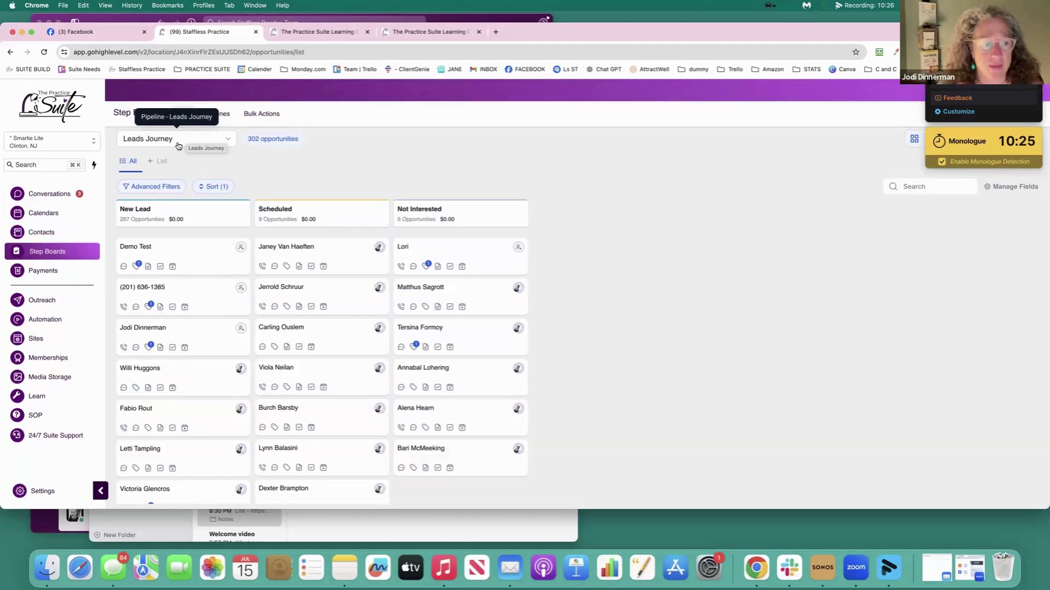
click(54, 321)
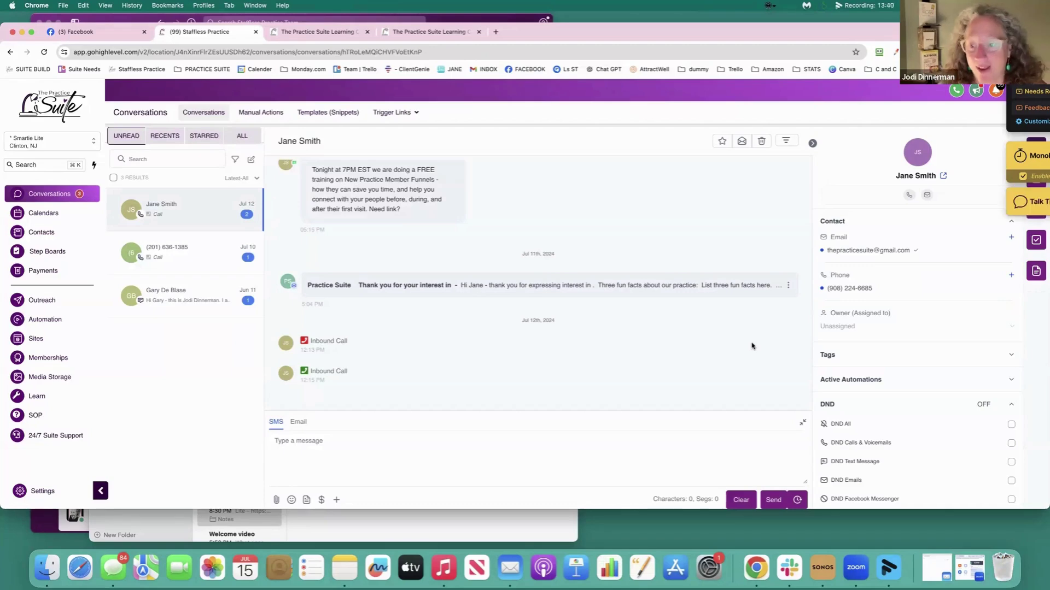
- Switch between the two Learning Center course pages showing the 51-lesson Staffless Practice Academy list
click(329, 34)
scroll(412, 293, down, 2)
scroll(412, 293, down, 2)
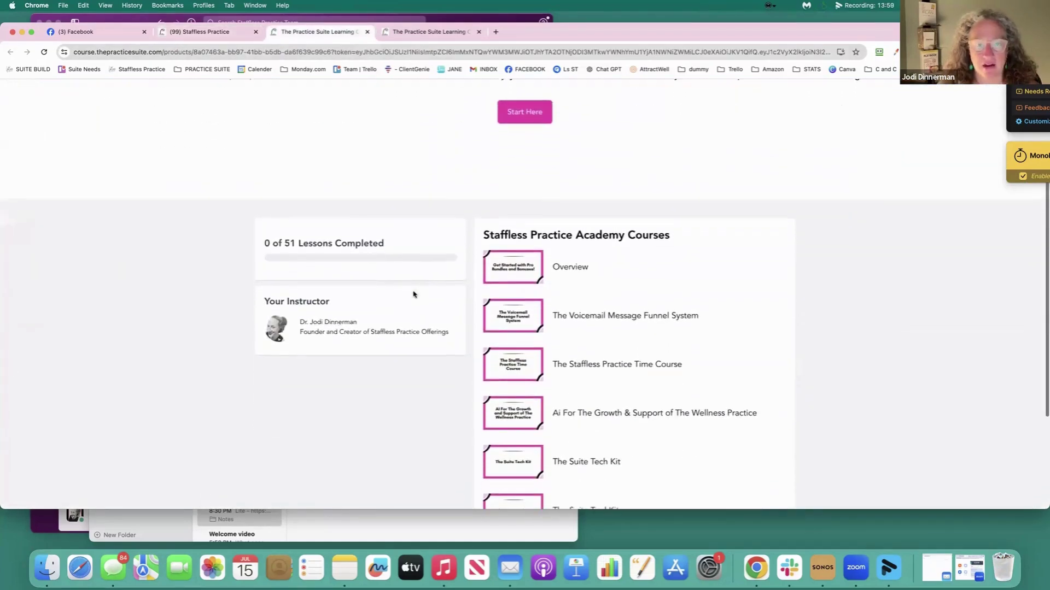
scroll(413, 293, up, 4)
click(437, 33)
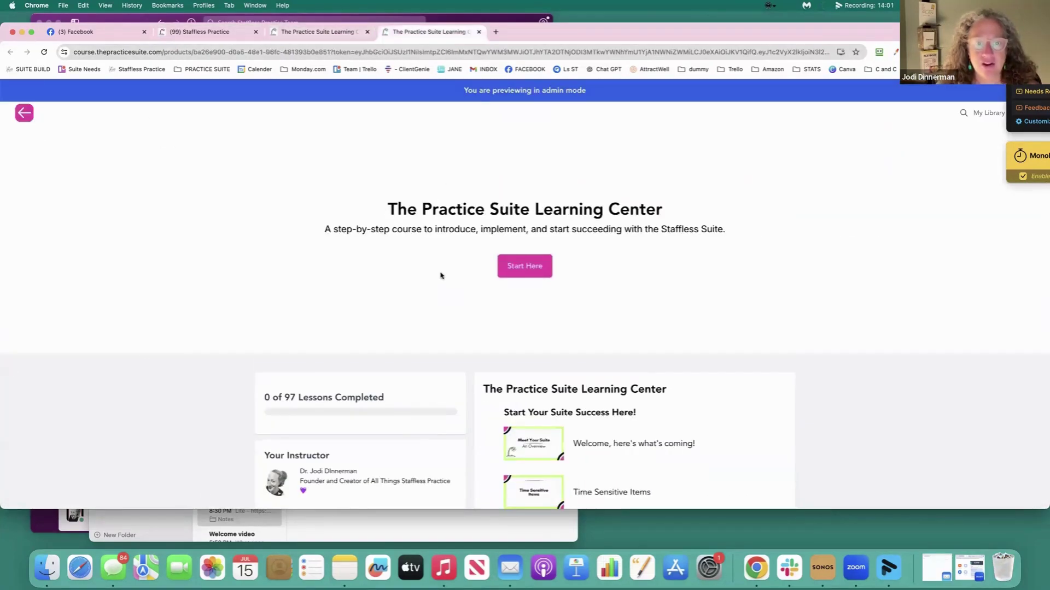
scroll(439, 274, down, 1)
scroll(441, 276, down, 1)
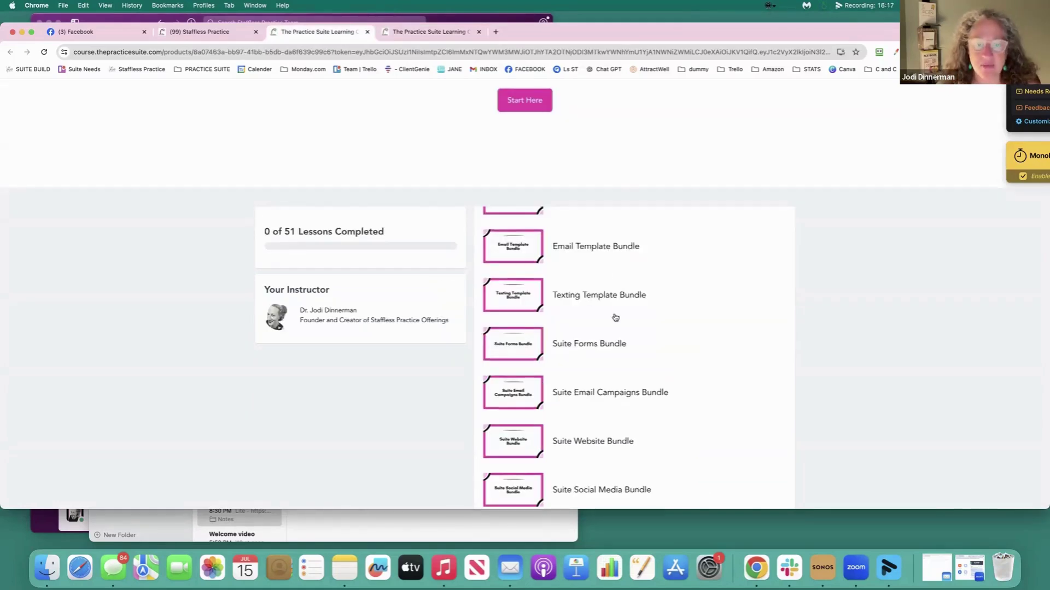
scroll(623, 315, down, 2)
scroll(664, 315, down, 1)
scroll(665, 316, down, 1)
scroll(663, 314, down, 1)
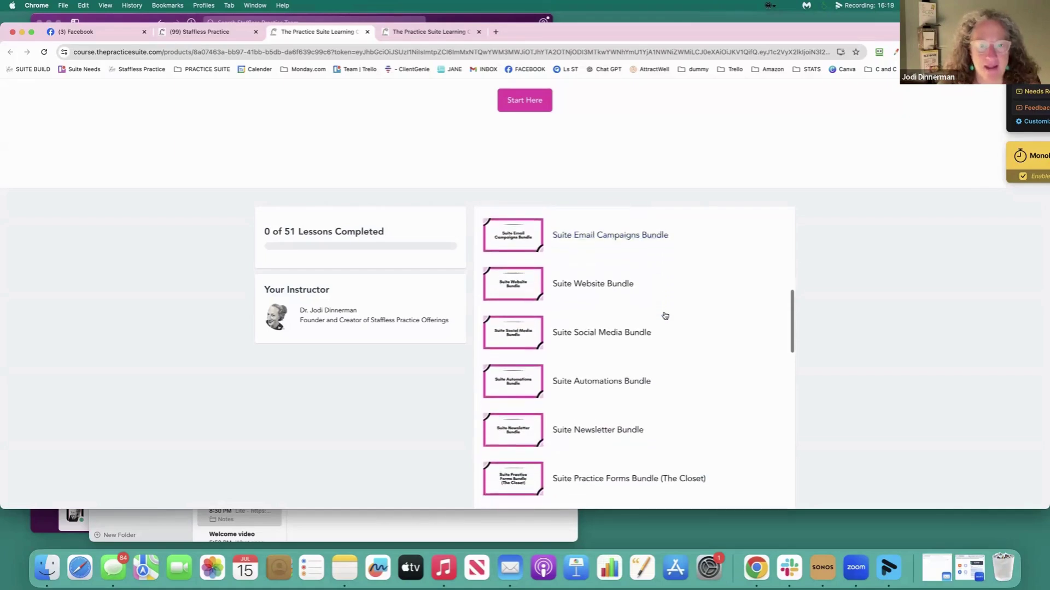
scroll(663, 314, down, 1)
scroll(661, 312, down, 1)
scroll(662, 312, down, 2)
scroll(662, 312, down, 2)
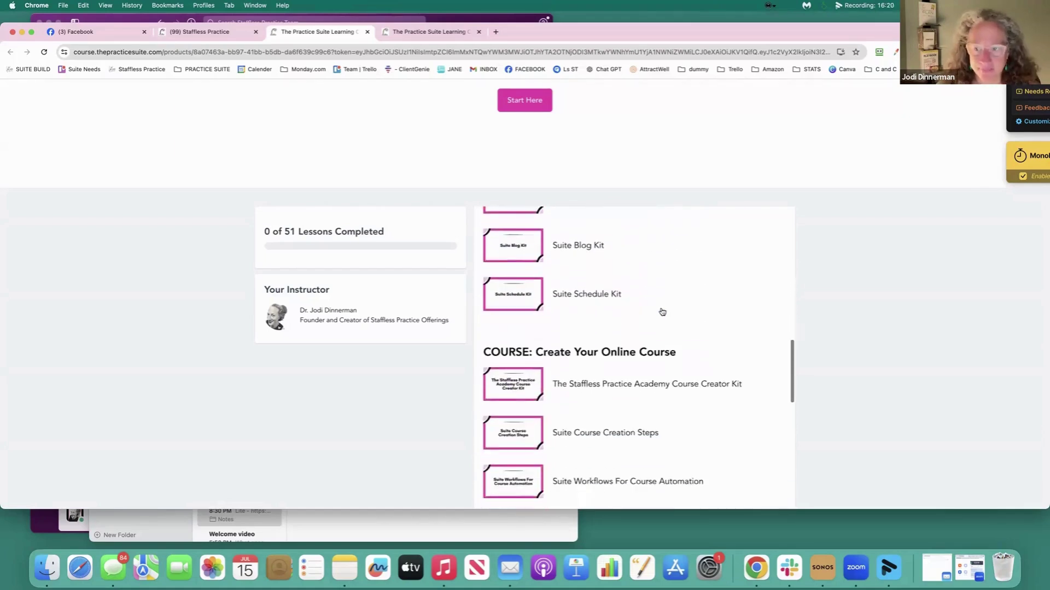
scroll(662, 312, down, 2)
scroll(673, 368, down, 2)
scroll(673, 368, down, 2)
scroll(674, 368, down, 2)
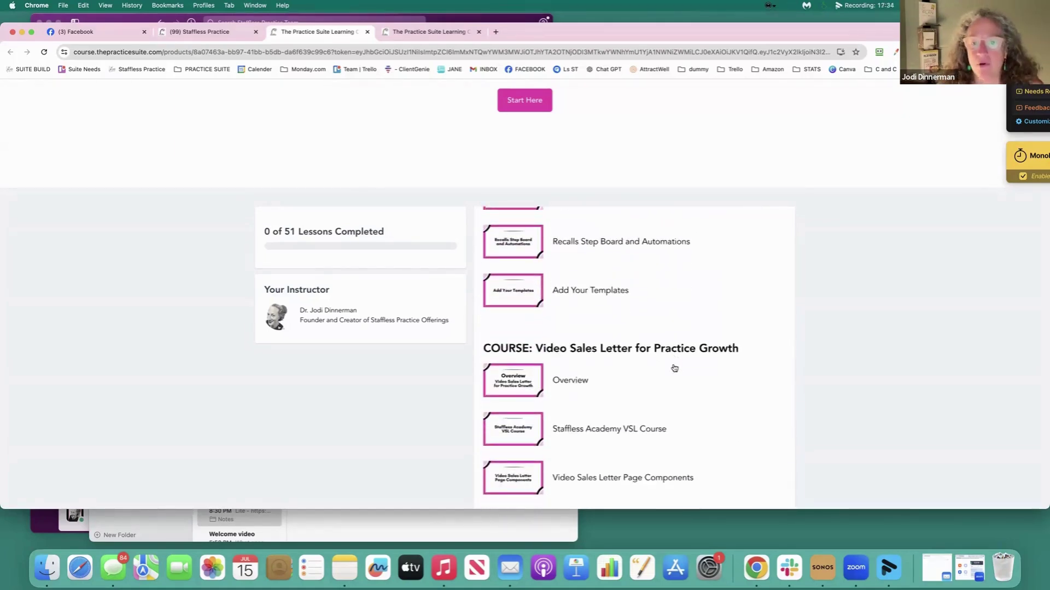
scroll(674, 368, down, 2)
scroll(673, 369, down, 2)
scroll(673, 369, down, 2)
scroll(673, 367, down, 2)
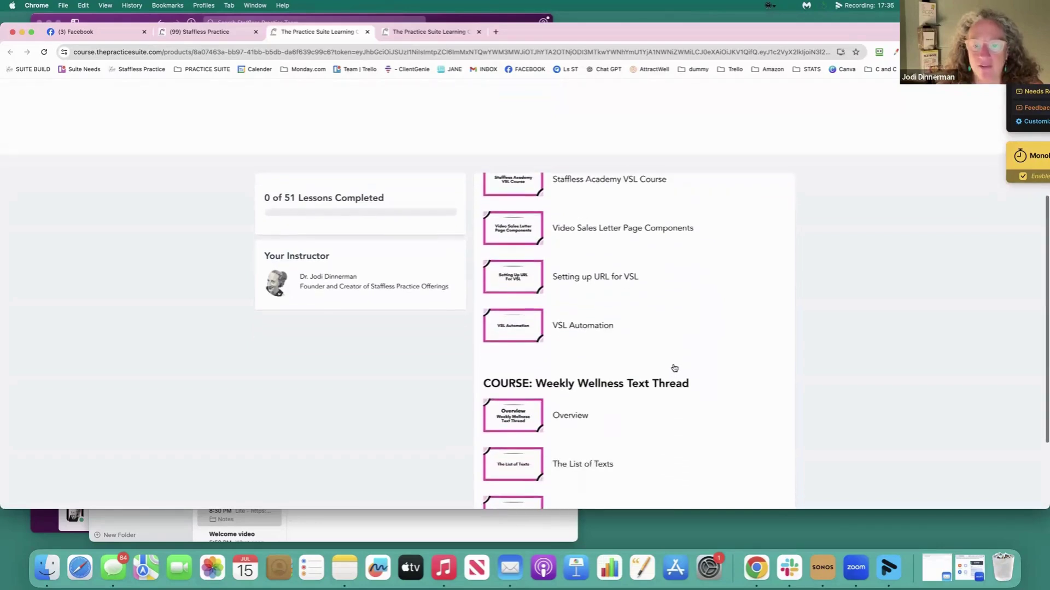
scroll(673, 368, down, 2)
scroll(673, 367, down, 1)
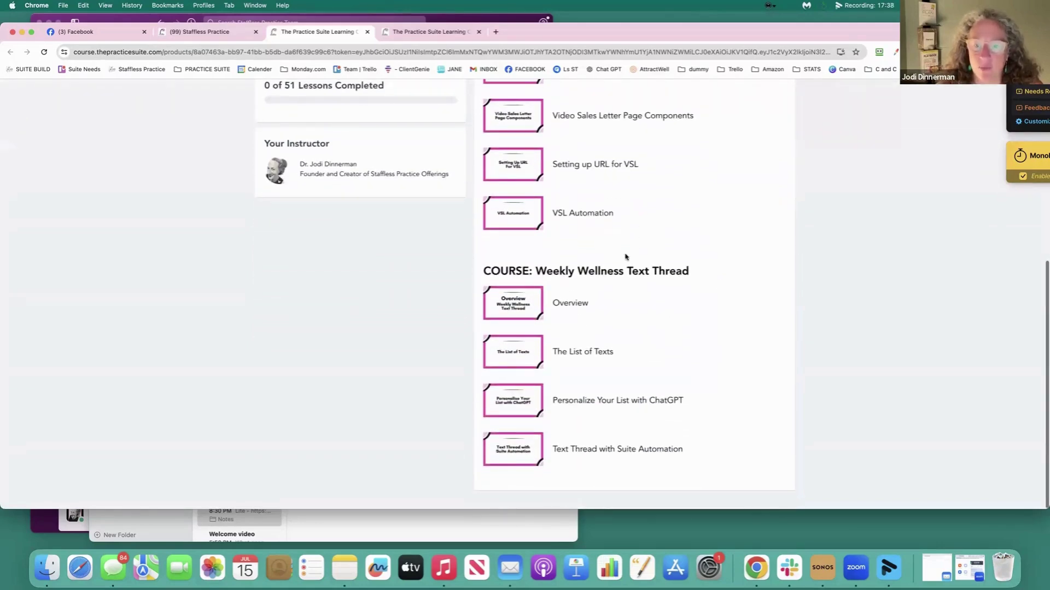